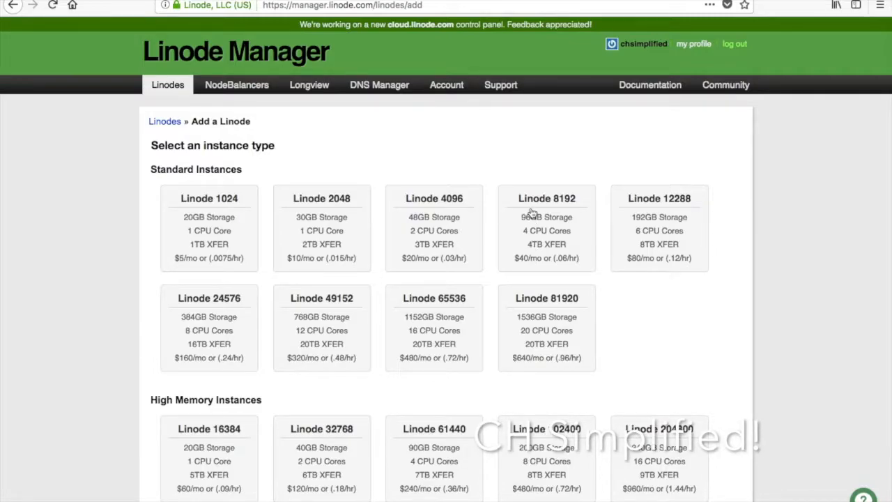
Pick the Linode 1024 plan (20GB storage, 1 CPU core, $5/mo) under Standard Instances.
scroll(349, 306, "down", 3)
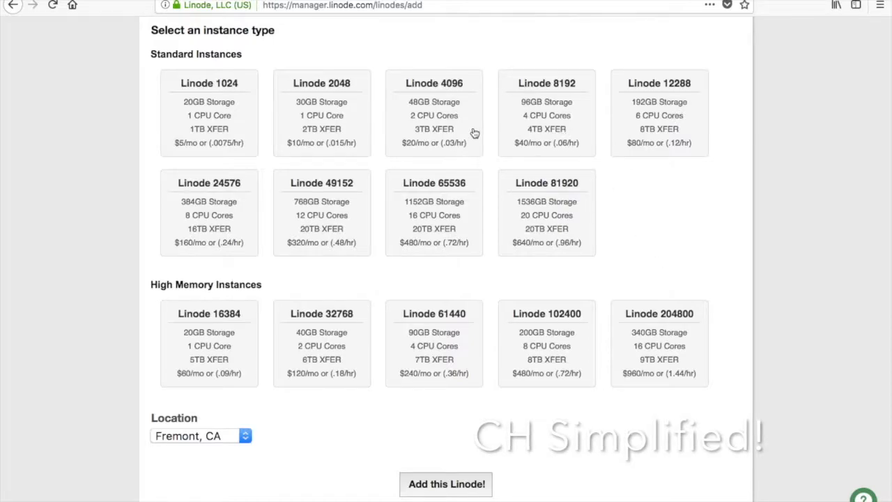
left_click(218, 103)
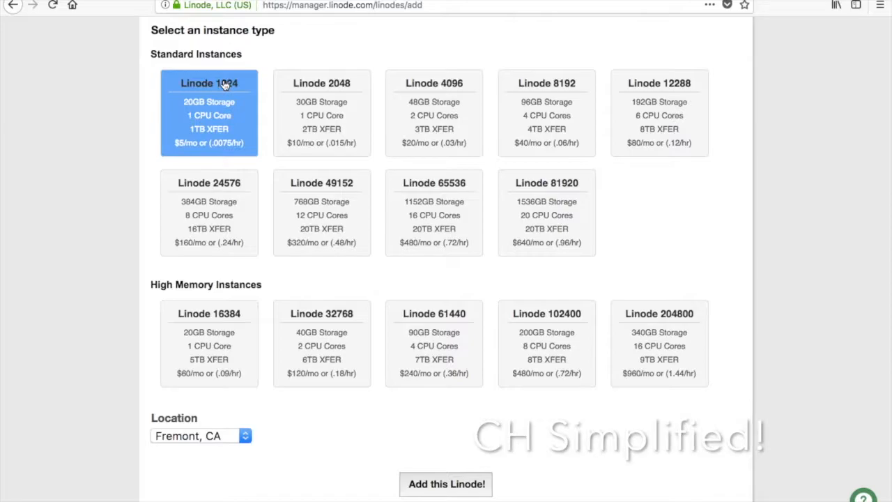
scroll(116, 376, "down", 1)
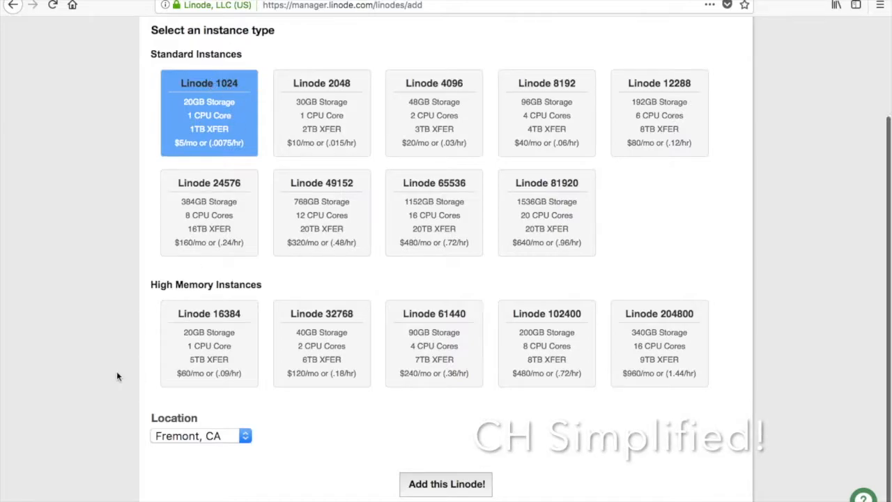
Change the location from Fremont, CA to Dallas, TX and add the Linode.
left_click(187, 435)
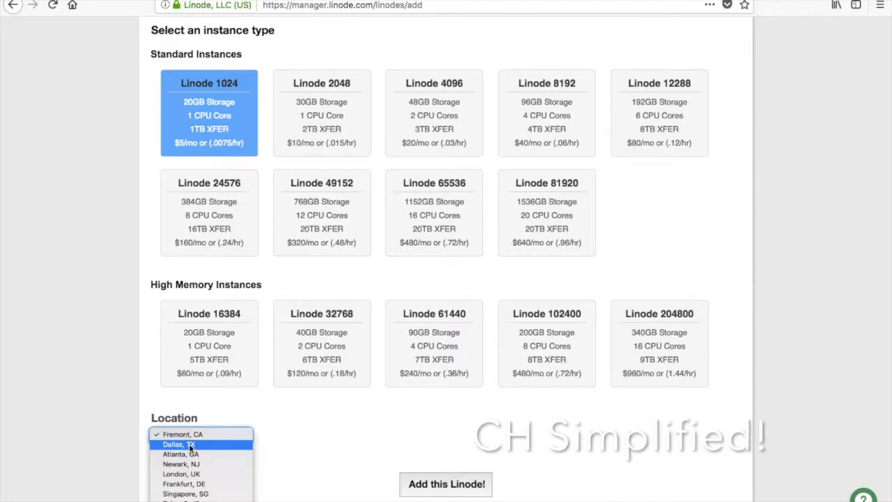
key("Down")
key("Down")
key("Down")
key("Down")
key("Down")
key("Down")
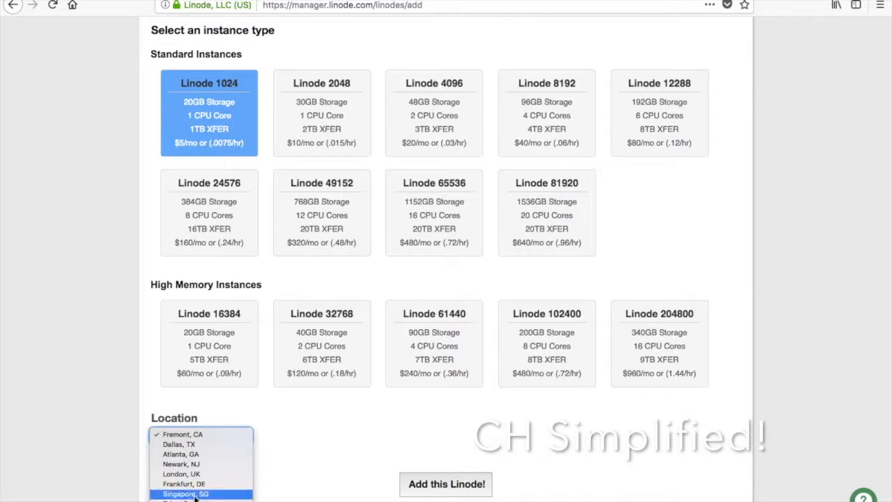
left_click(182, 448)
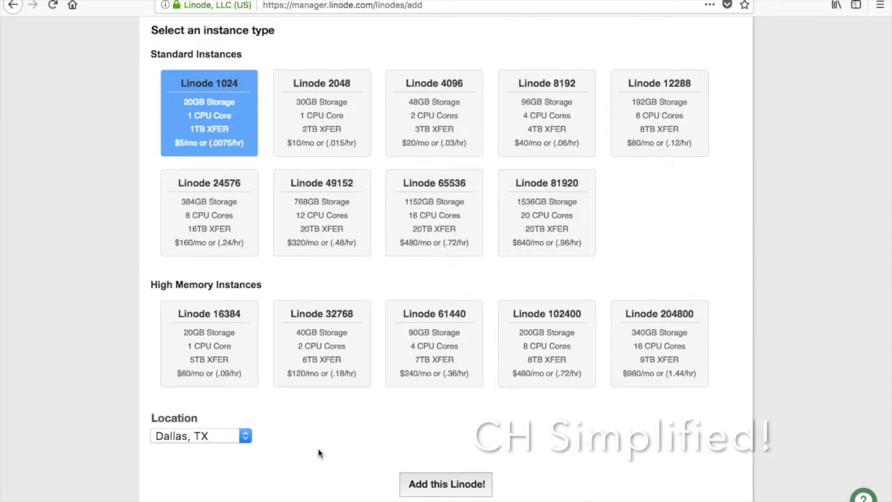
left_click(238, 437)
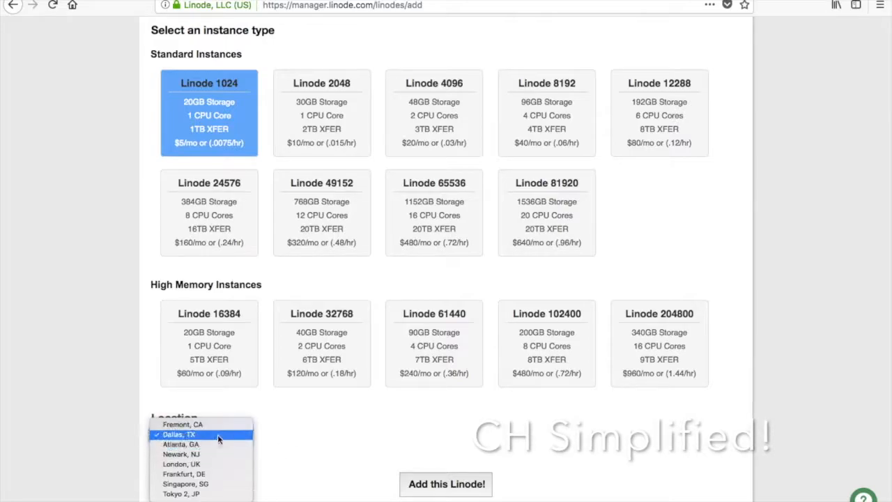
left_click(217, 435)
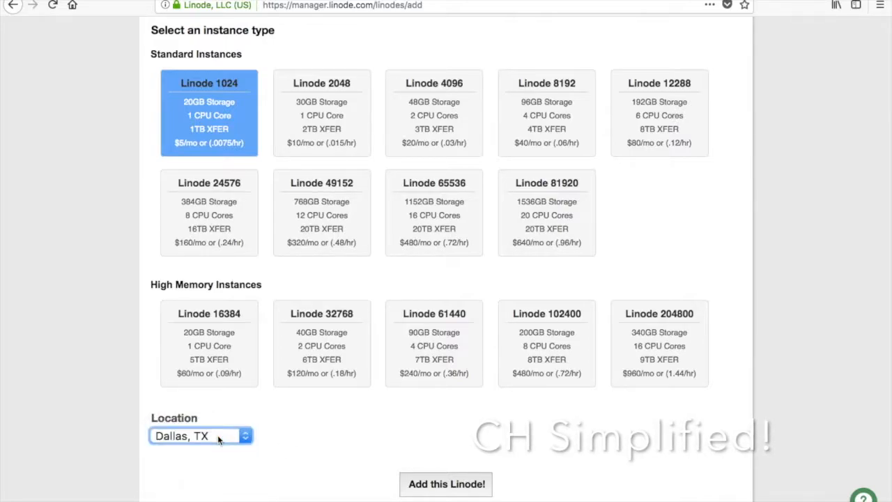
left_click(433, 484)
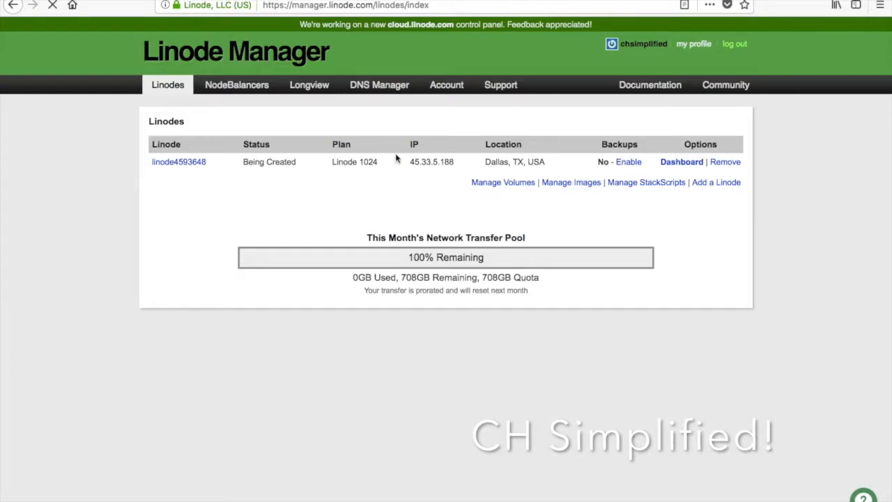
Check the new Dallas Linode 1024's IP address and its No backups status in the list.
left_click_drag(404, 163, 535, 162)
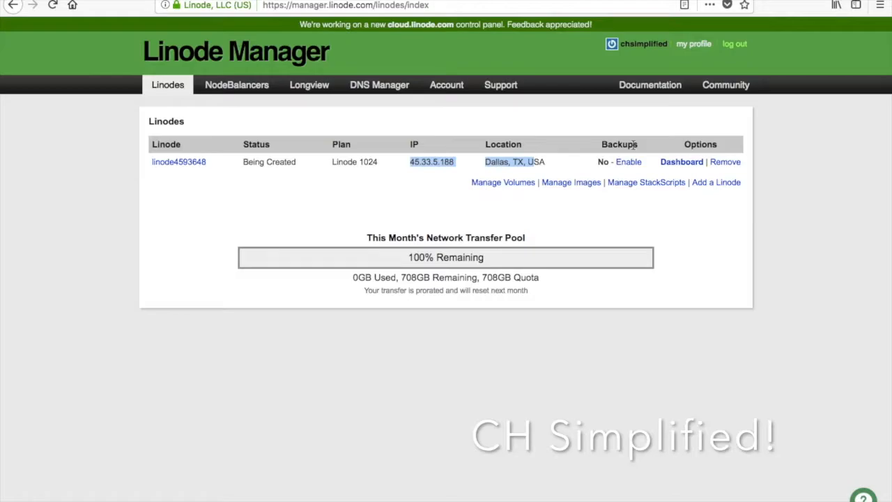
left_click(634, 145)
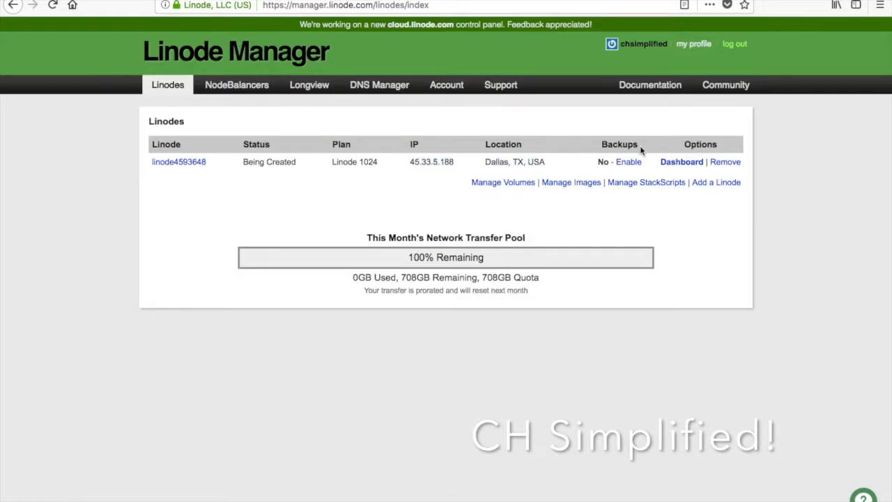
double_click(606, 162)
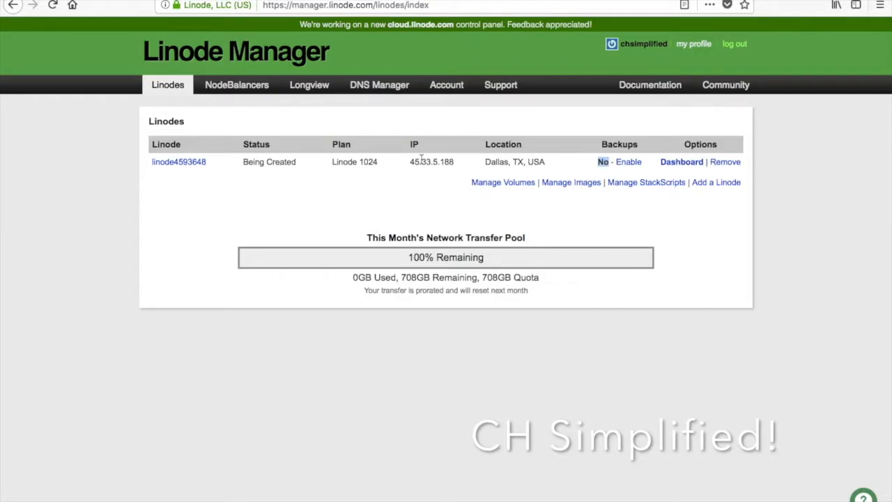
Open linode4593648's dashboard, check its initial configuration job, and bring up Deploy an Image.
left_click(167, 163)
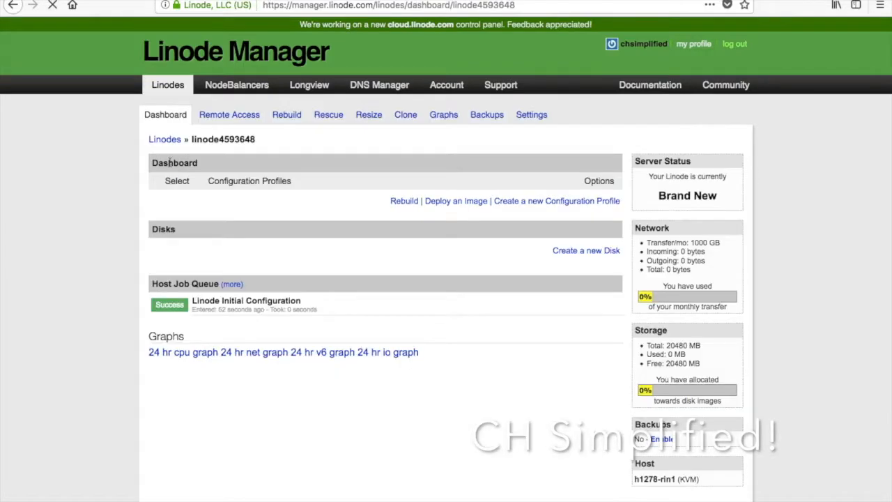
left_click_drag(202, 298, 301, 301)
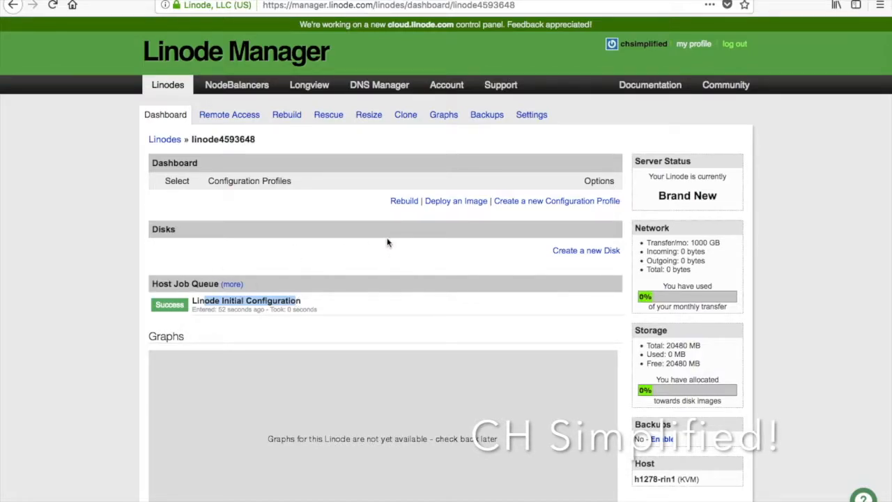
left_click(453, 202)
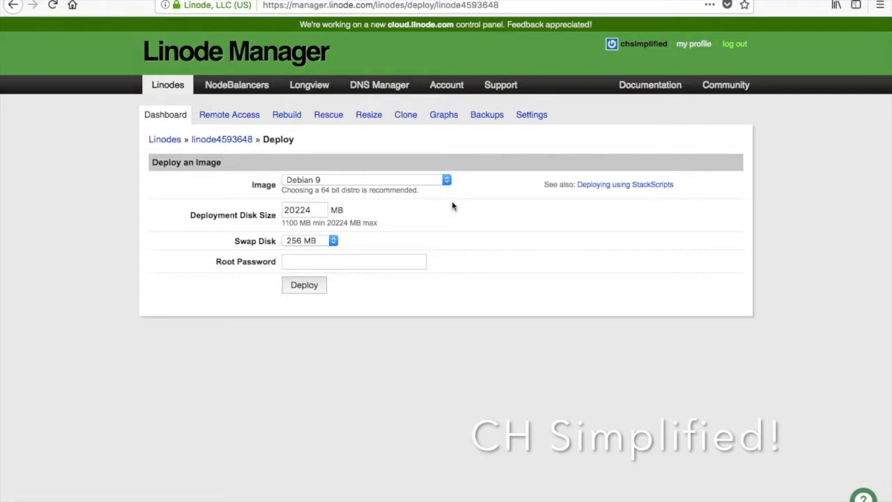
Choose Ubuntu 16.04 LTS as the image to deploy.
left_click(414, 185)
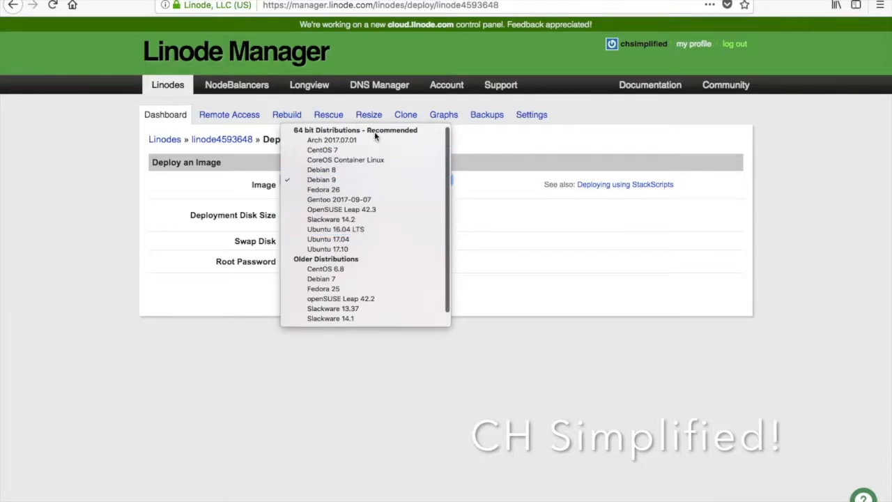
scroll(337, 269, "down", 1)
scroll(337, 270, "up", 1)
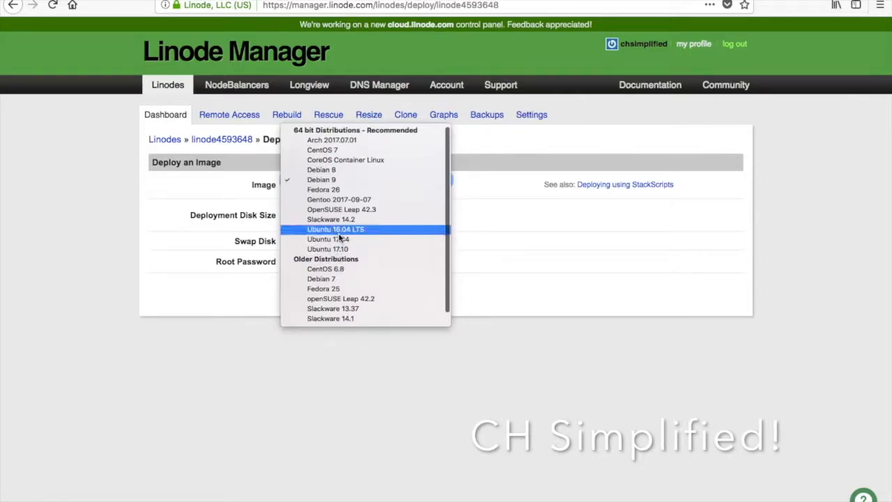
left_click(338, 230)
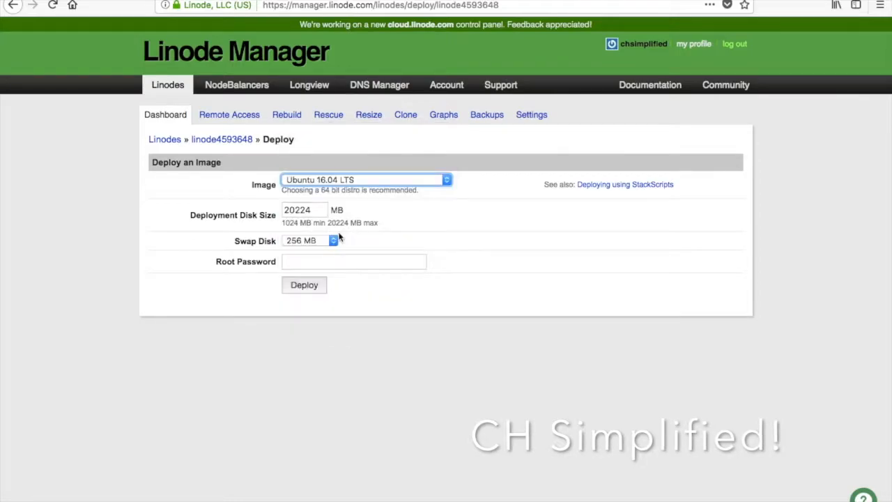
left_click(317, 181)
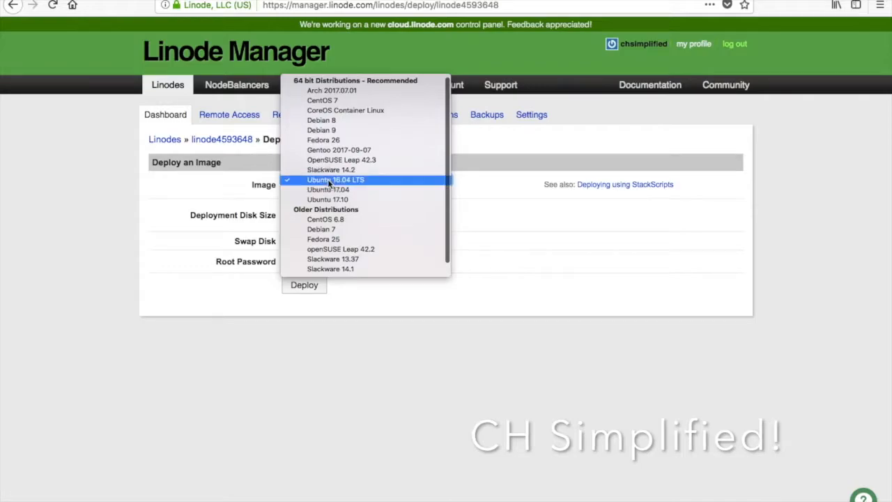
left_click(327, 179)
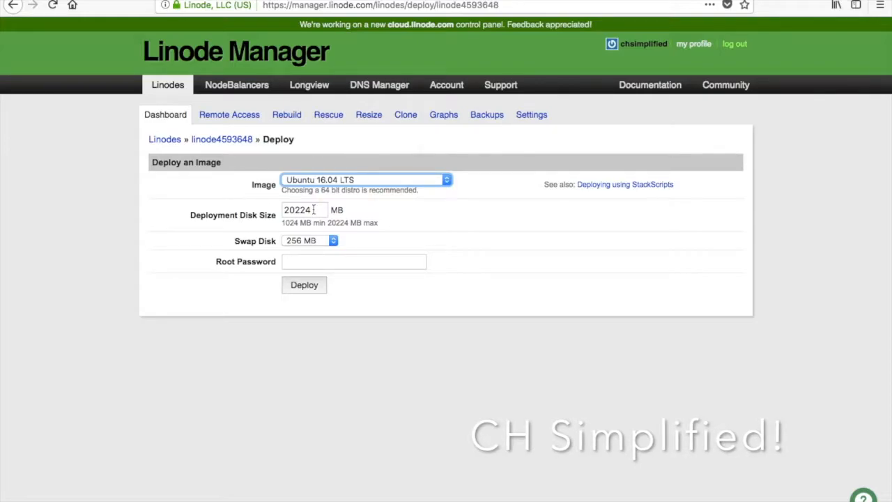
Keep the 20224 MB disk and 256 MB swap, enter a root password, and deploy.
left_click_drag(314, 209, 290, 210)
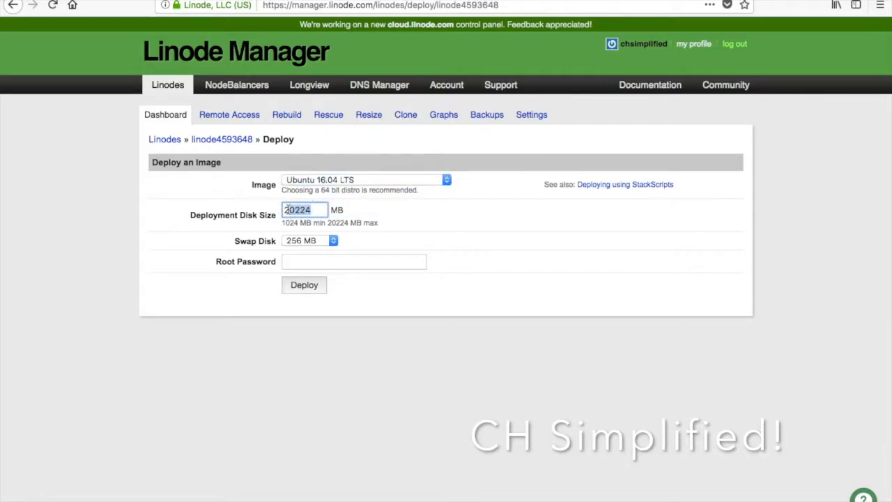
left_click(294, 239)
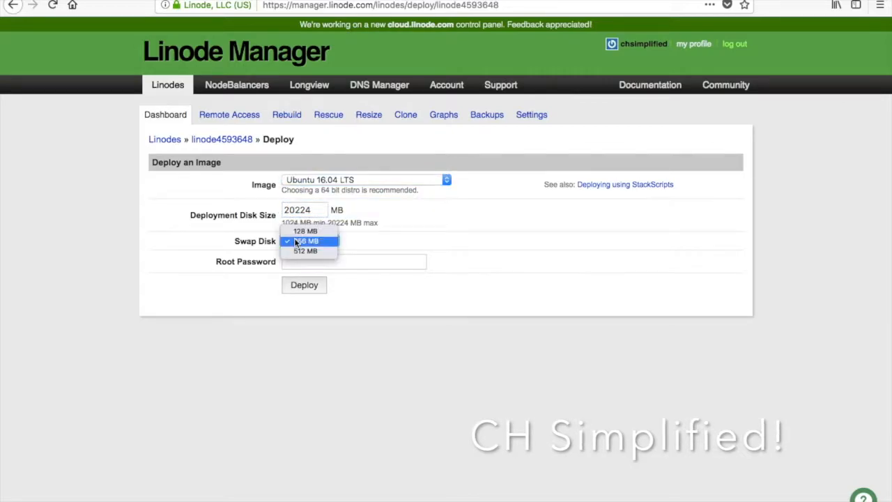
left_click(295, 241)
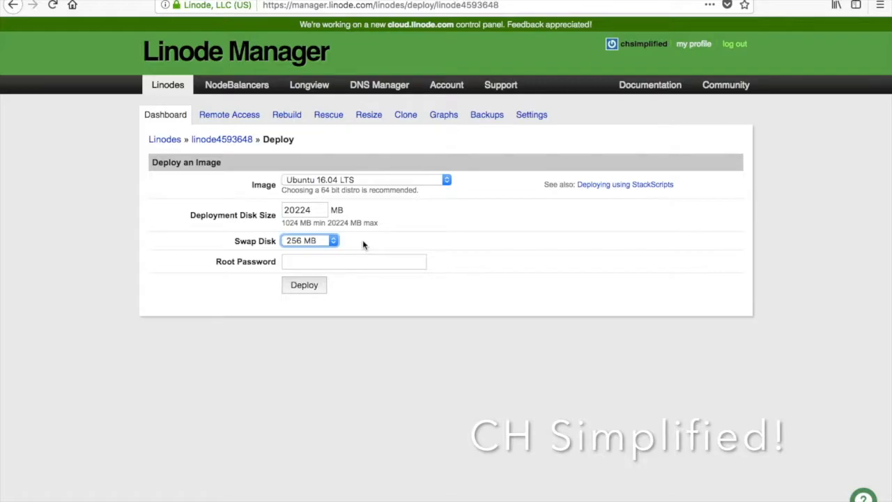
left_click(323, 241)
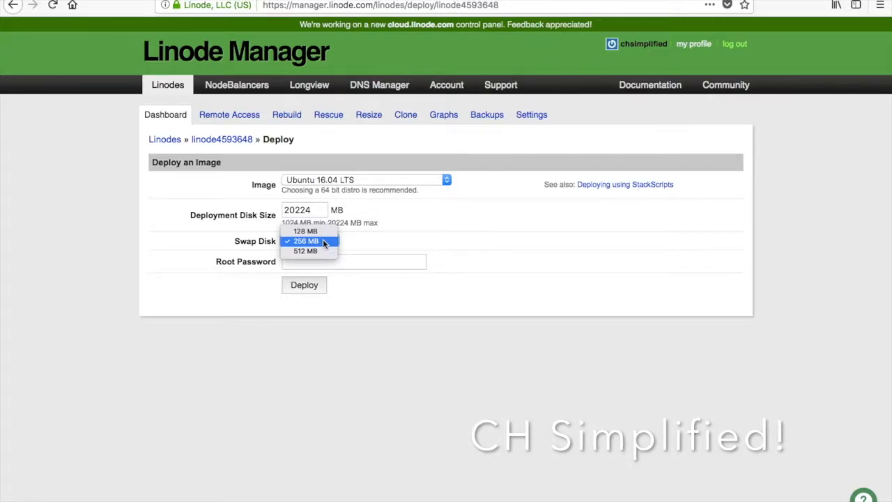
left_click(322, 241)
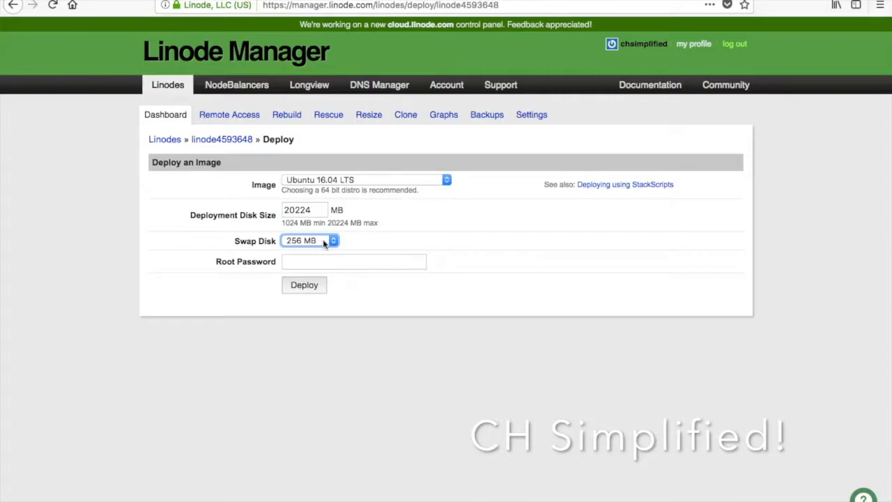
left_click(314, 259)
type("abcdefghijkl")
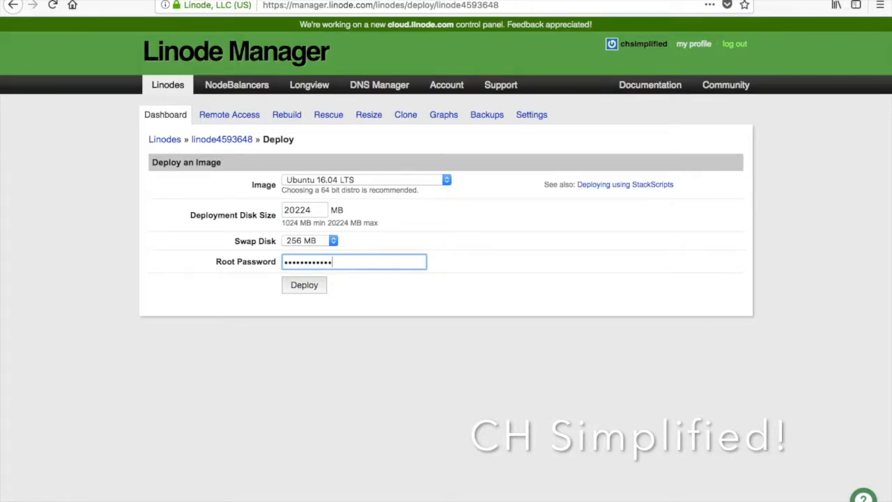
left_click(303, 285)
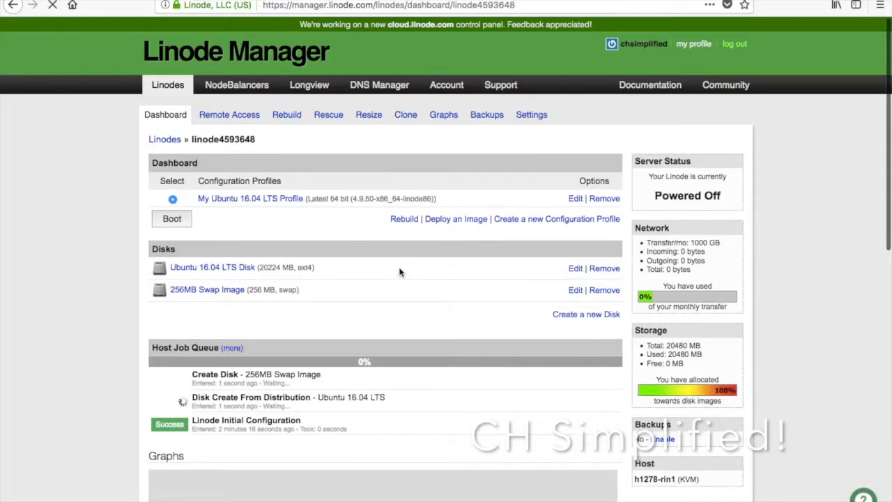
Check the Host Job Queue entry for the Ubuntu 16.04 LTS disk creation.
left_click_drag(194, 396, 300, 397)
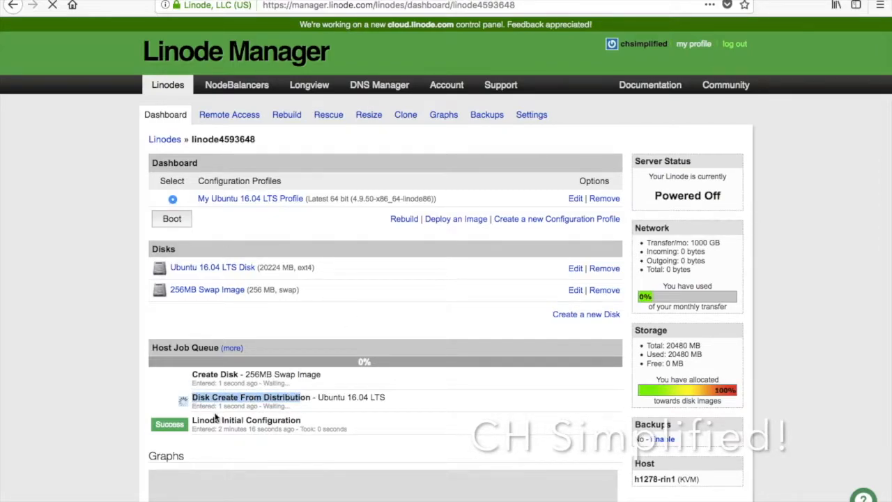
left_click_drag(199, 401, 252, 397)
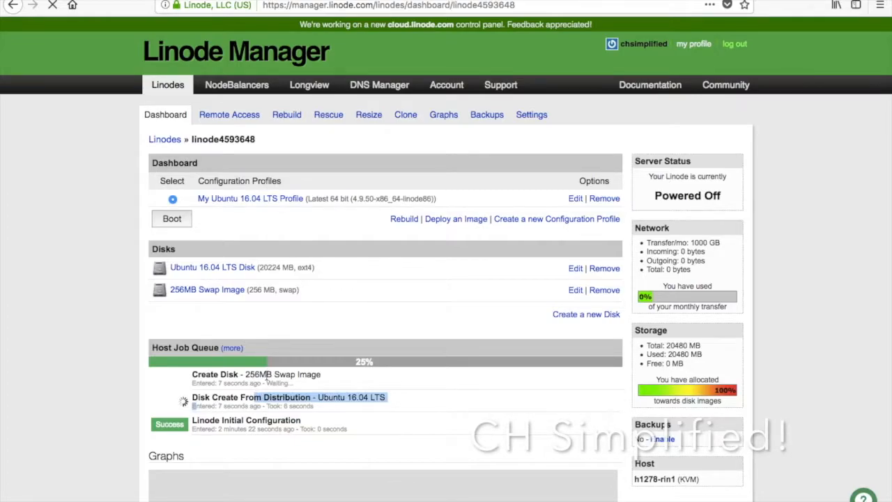
left_click(285, 381)
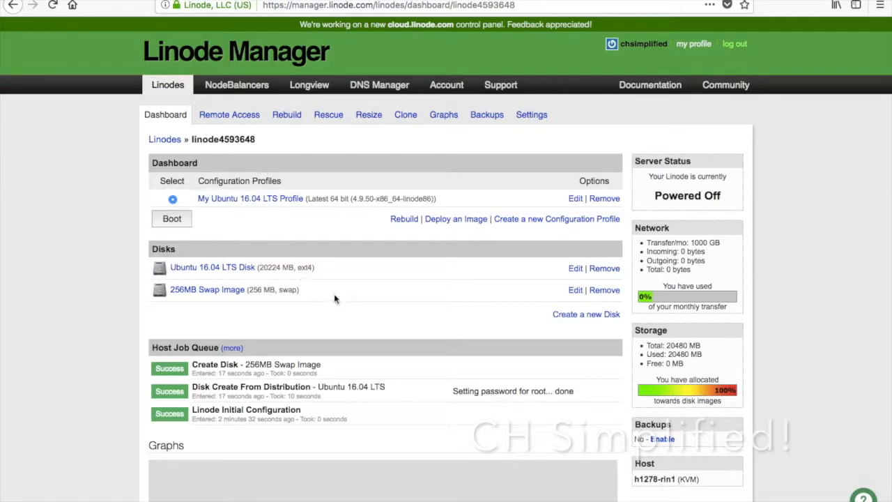
Boot the server, then verify the System Boot job succeeded and the status shows Running.
left_click(173, 219)
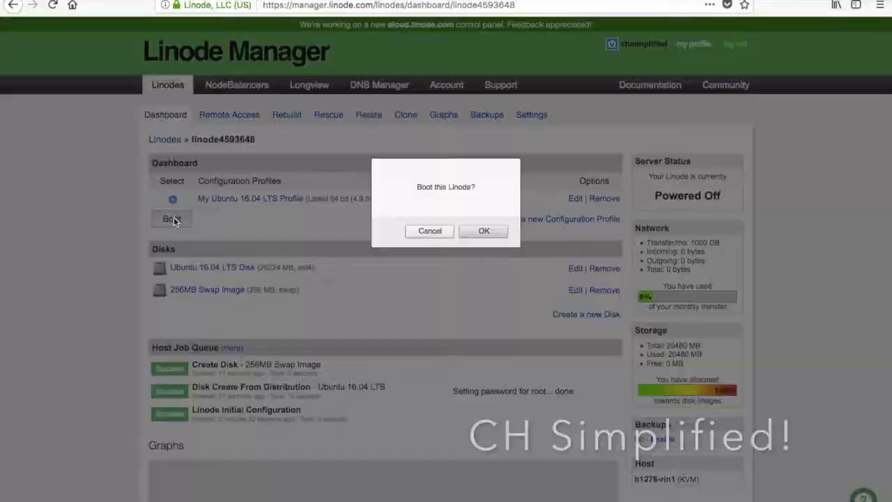
left_click(493, 236)
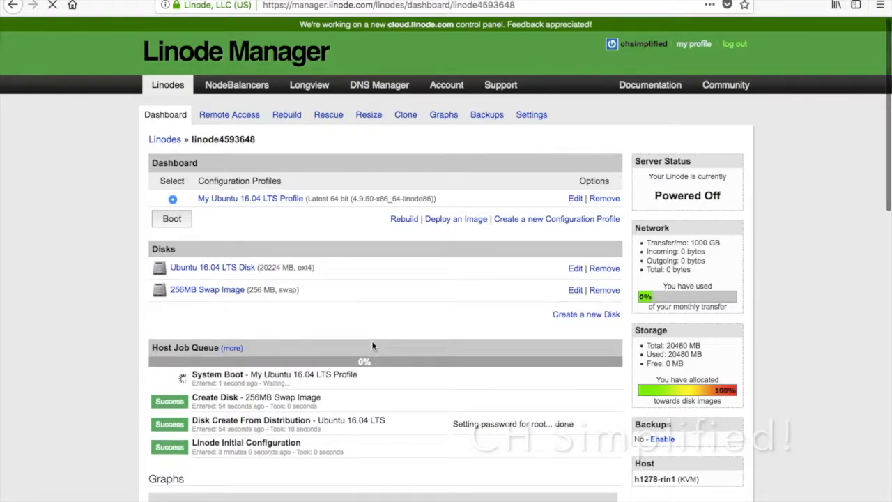
left_click_drag(201, 371, 353, 374)
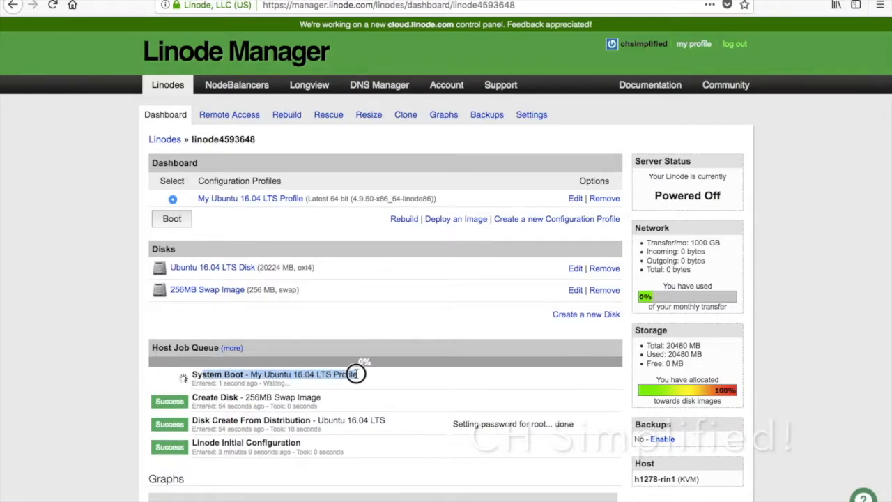
left_click_drag(217, 383, 313, 386)
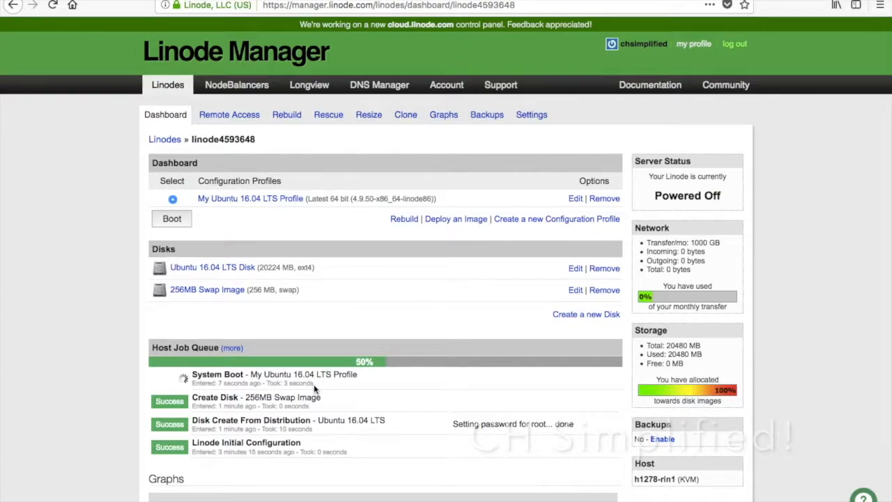
left_click_drag(155, 367, 192, 366)
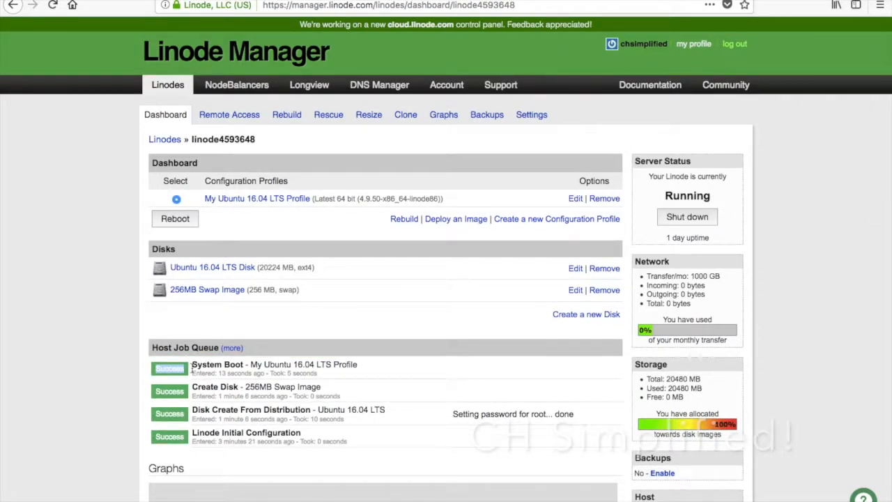
left_click_drag(650, 174, 714, 197)
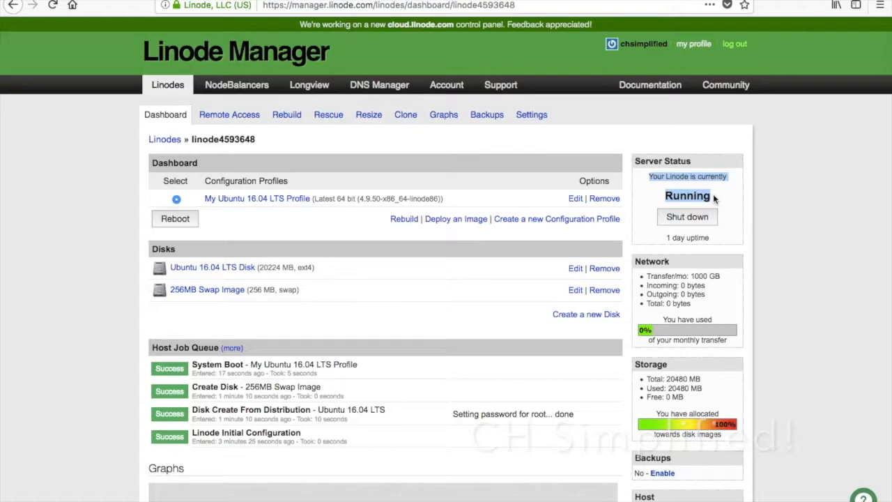